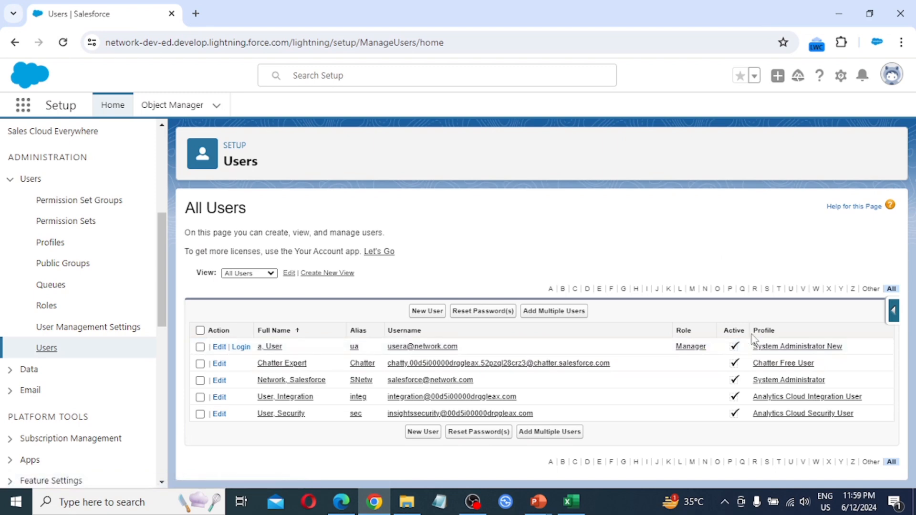
# - Open the System Administrator New profile from the user list and review its standard and custom object permissions
pyautogui.click(800, 347)
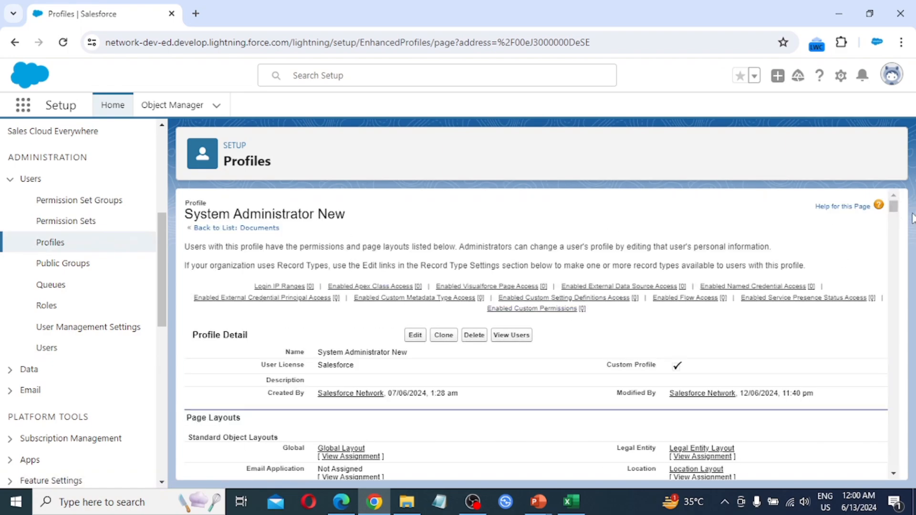
pyautogui.moveTo(894, 209); pyautogui.dragTo(894, 377)
pyautogui.scroll(-20, 495, 357)
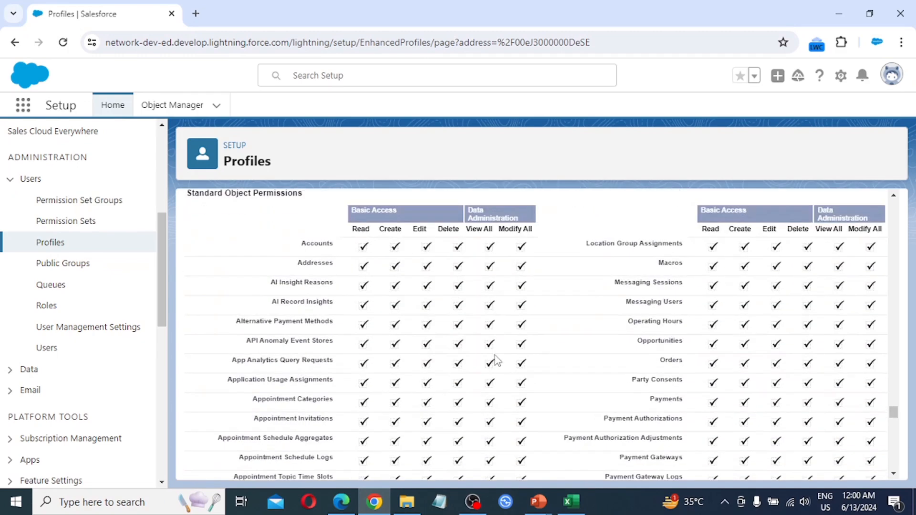
pyautogui.scroll(-15, 495, 362)
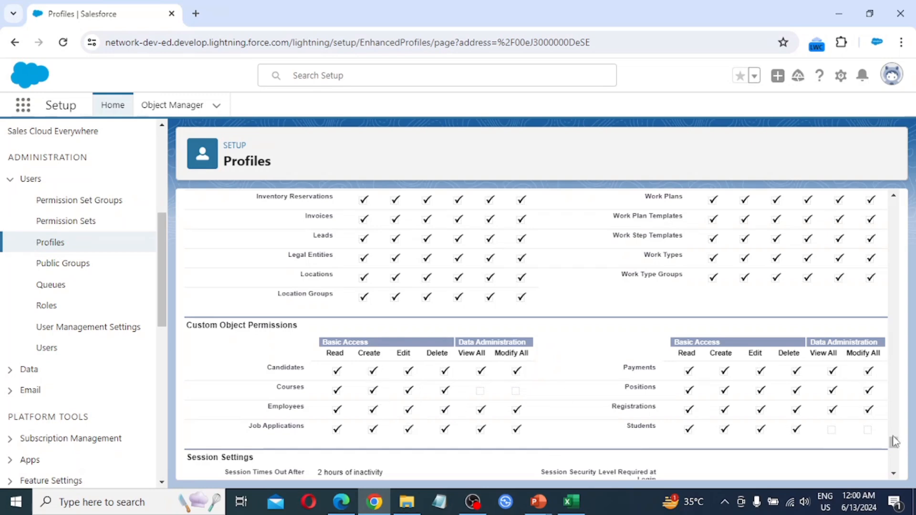
pyautogui.moveTo(894, 443); pyautogui.dragTo(893, 205)
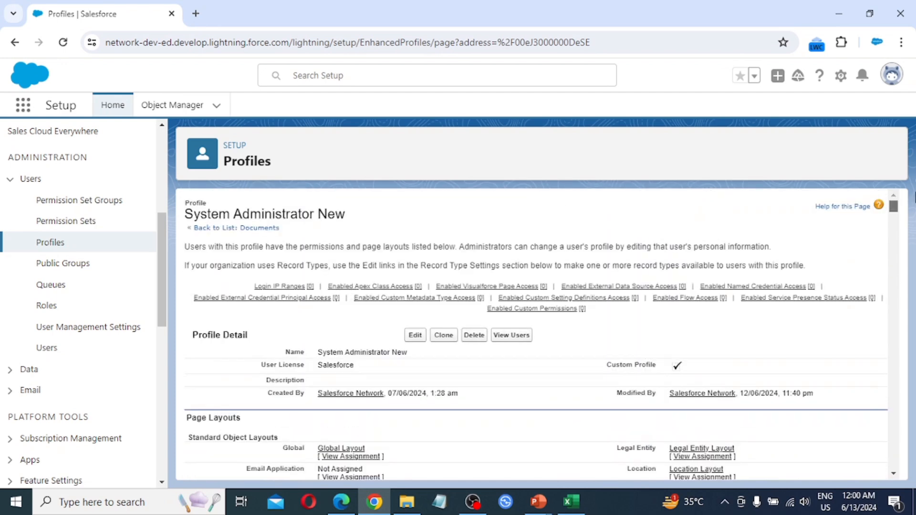
# - Edit the System Administrator New profile to remove the Create permission on the custom object Courses, and save it
pyautogui.click(416, 336)
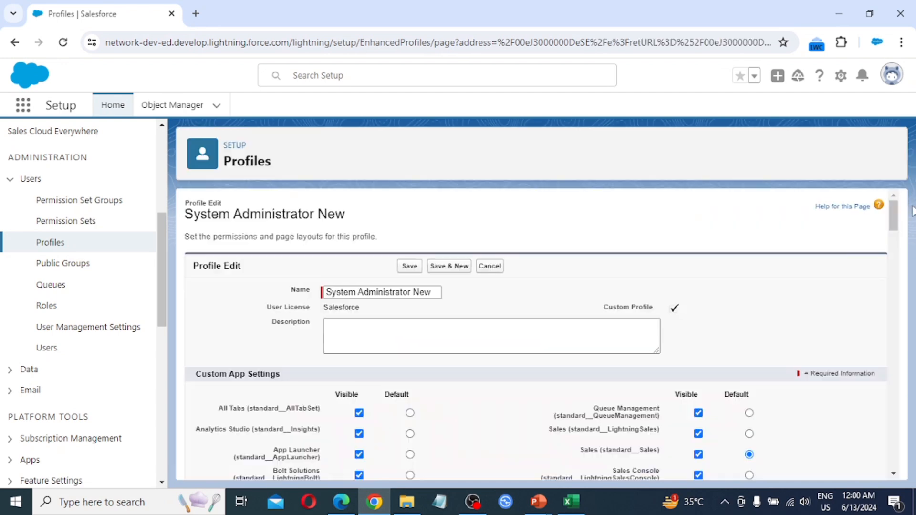
pyautogui.moveTo(893, 207); pyautogui.dragTo(896, 411)
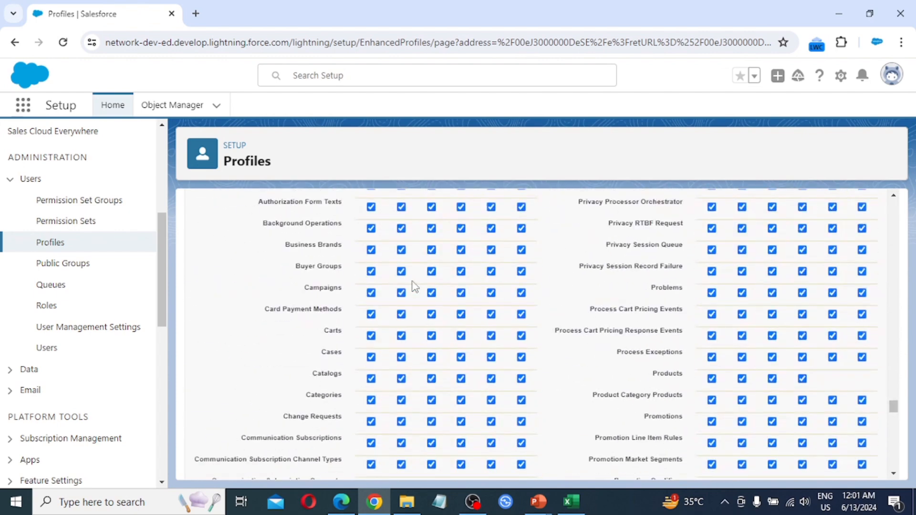
pyautogui.scroll(-8, 423, 296)
pyautogui.scroll(-20, 422, 296)
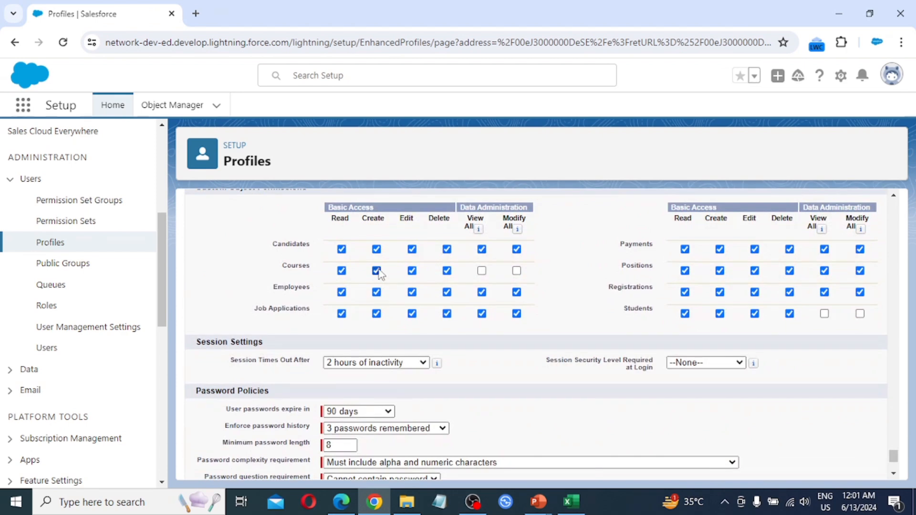
pyautogui.click(378, 271)
pyautogui.scroll(-3, 447, 311)
pyautogui.click(408, 464)
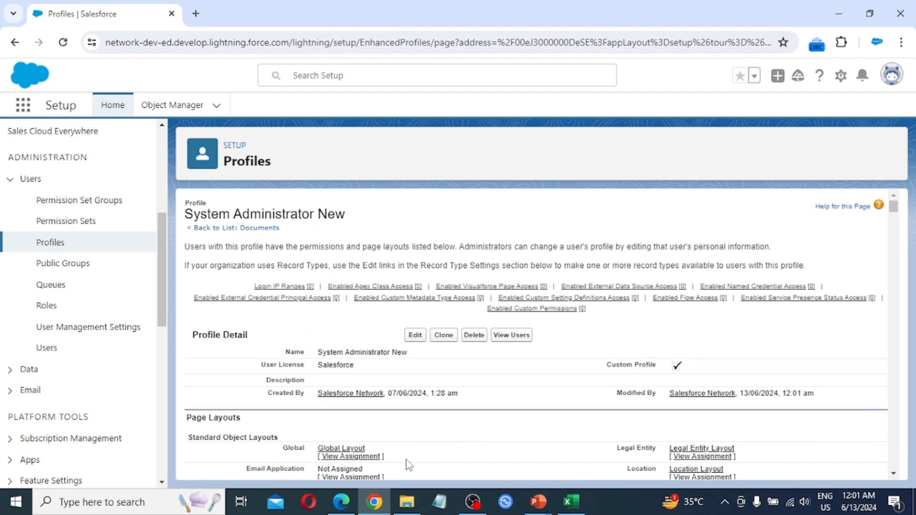
# - Switch to Microsoft Edge, log in to Salesforce with the filled-in credentials and display the All list view of Courses
pyautogui.click(342, 502)
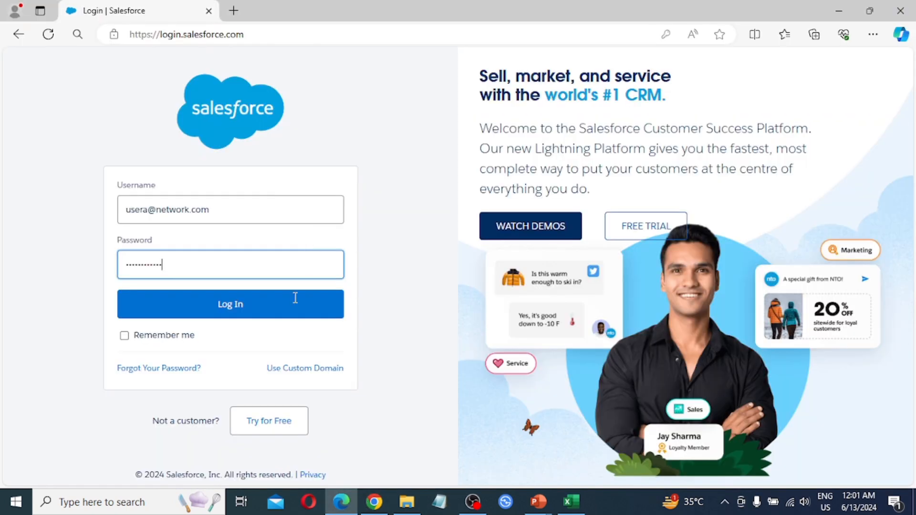
pyautogui.click(237, 304)
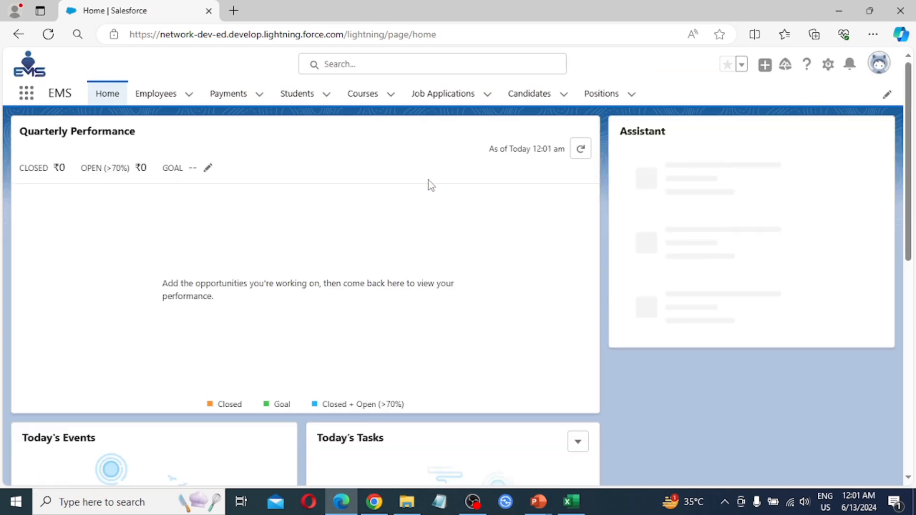
pyautogui.click(369, 99)
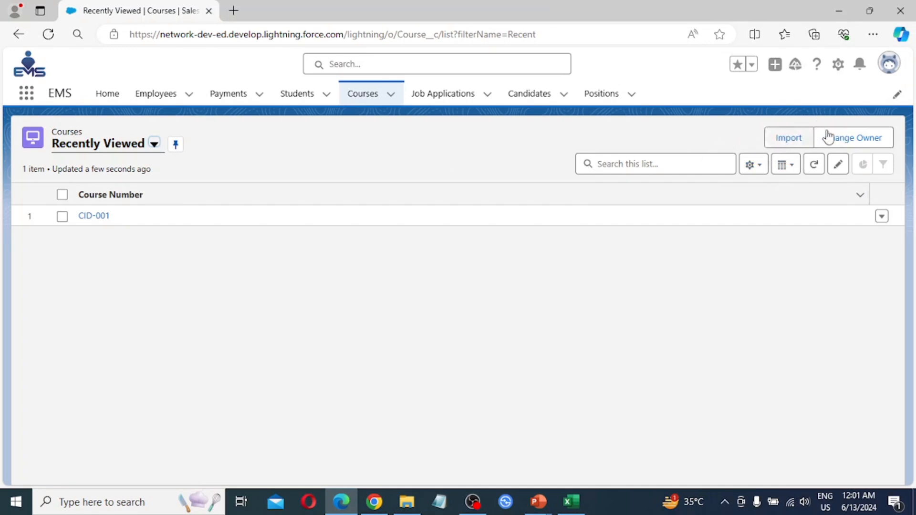
pyautogui.click(154, 144)
pyautogui.click(88, 200)
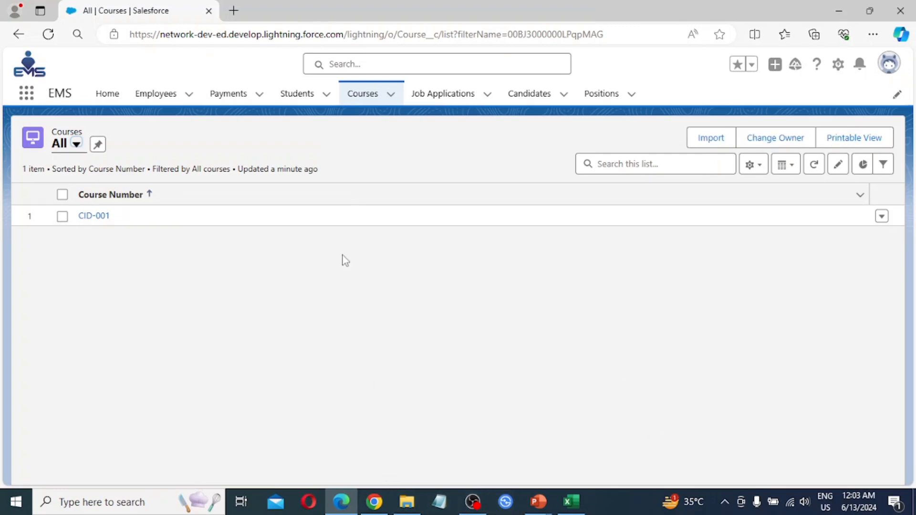
# - Switch back to Chrome and open the Permission Sets page under Users in a new Setup tab
pyautogui.click(367, 507)
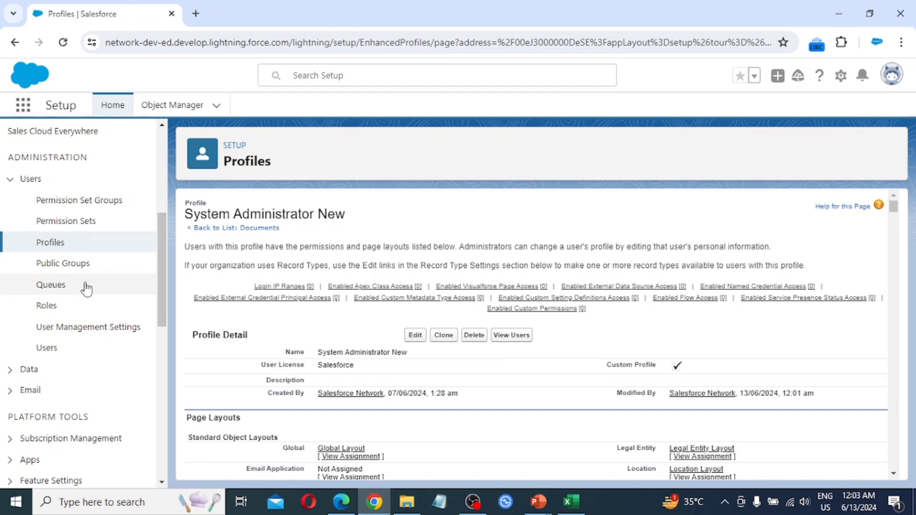
pyautogui.scroll(6, 86, 287)
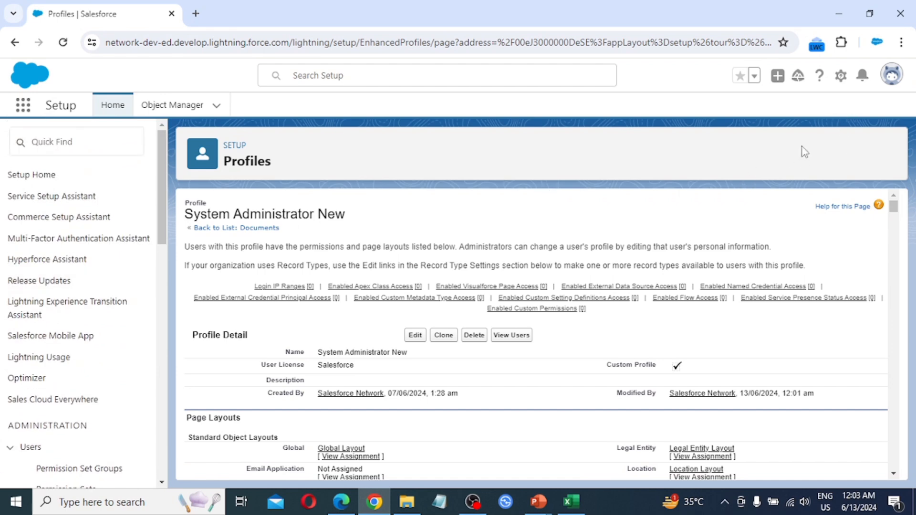
pyautogui.click(842, 77)
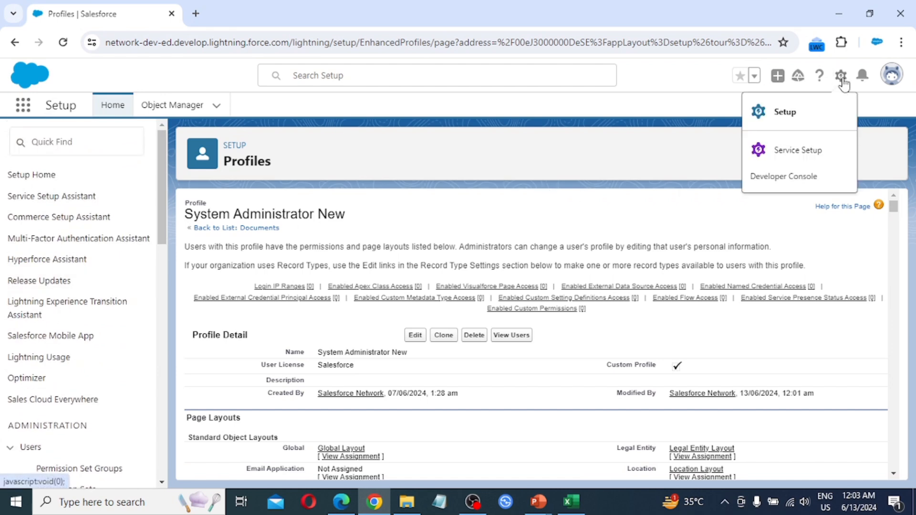
pyautogui.click(808, 115)
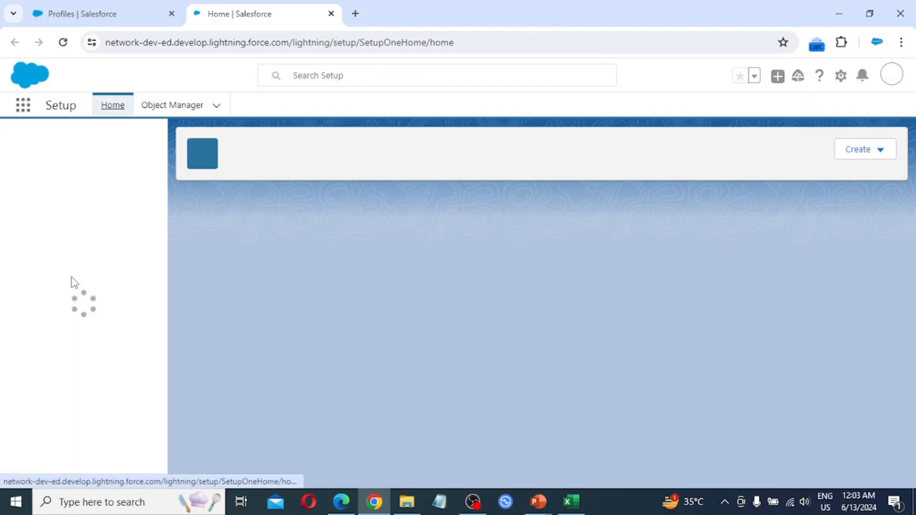
pyautogui.scroll(-3, 19, 363)
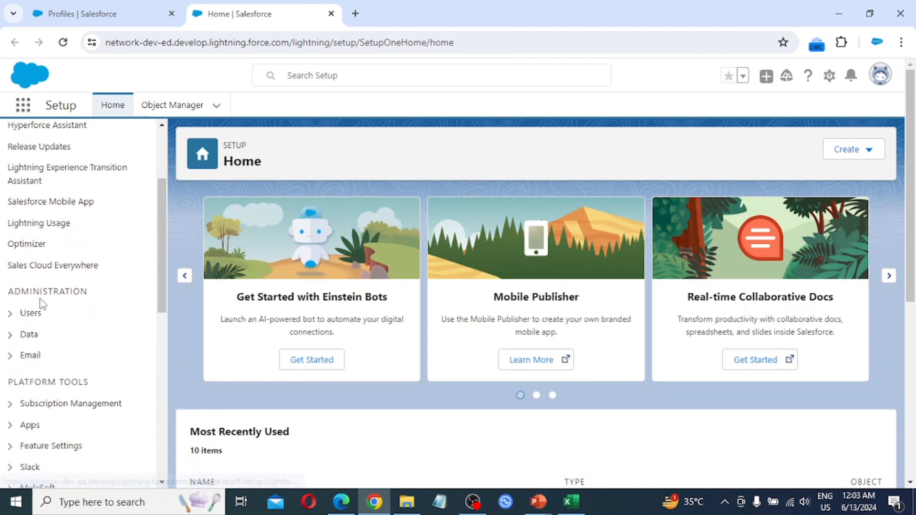
pyautogui.scroll(-2, 24, 315)
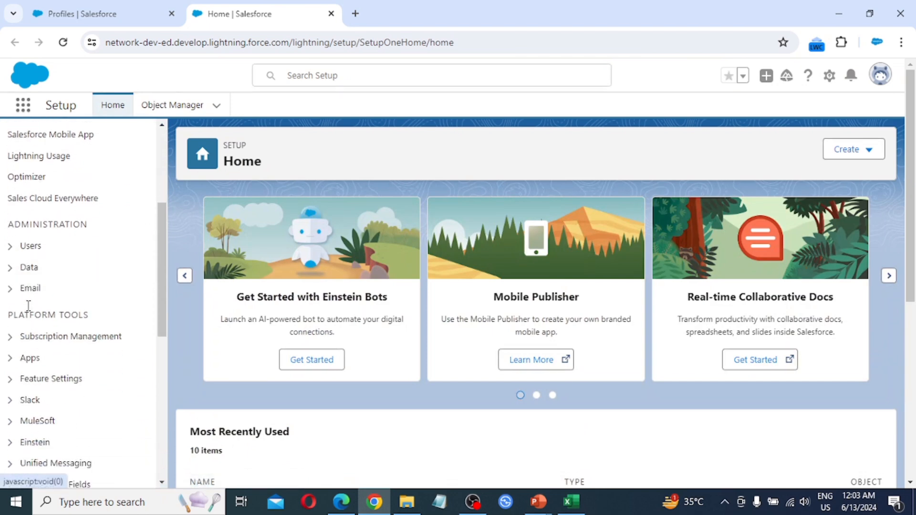
pyautogui.click(12, 247)
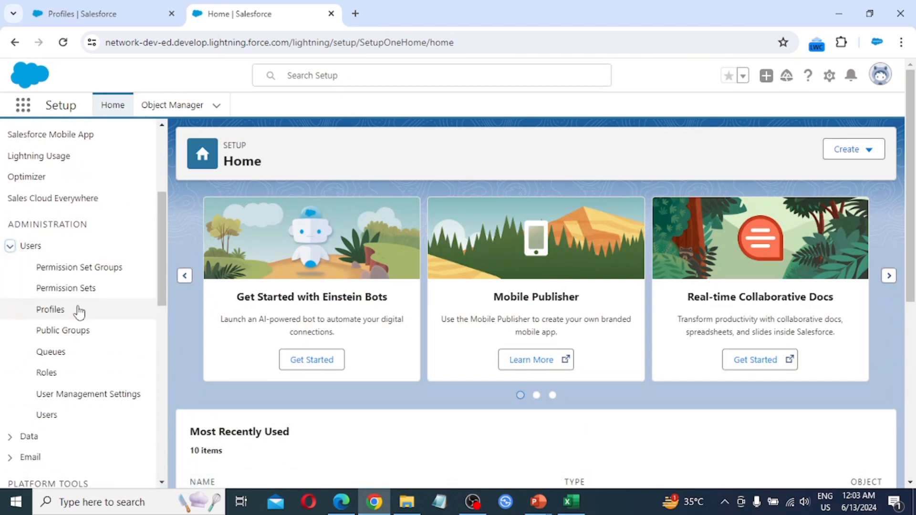
pyautogui.click(86, 288)
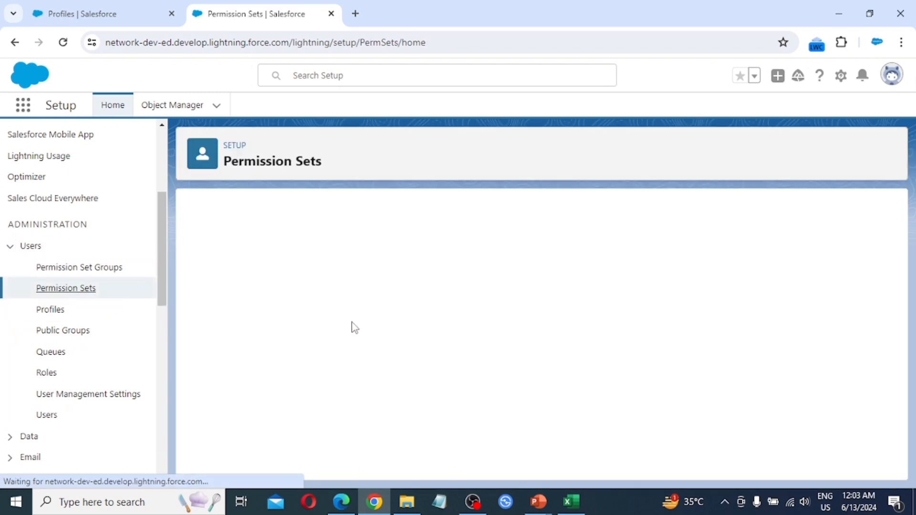
# - Create and save a permission set labelled System Administrator New PS with API name System_Administrator_New_PS and license None
pyautogui.scroll(-5, 347, 360)
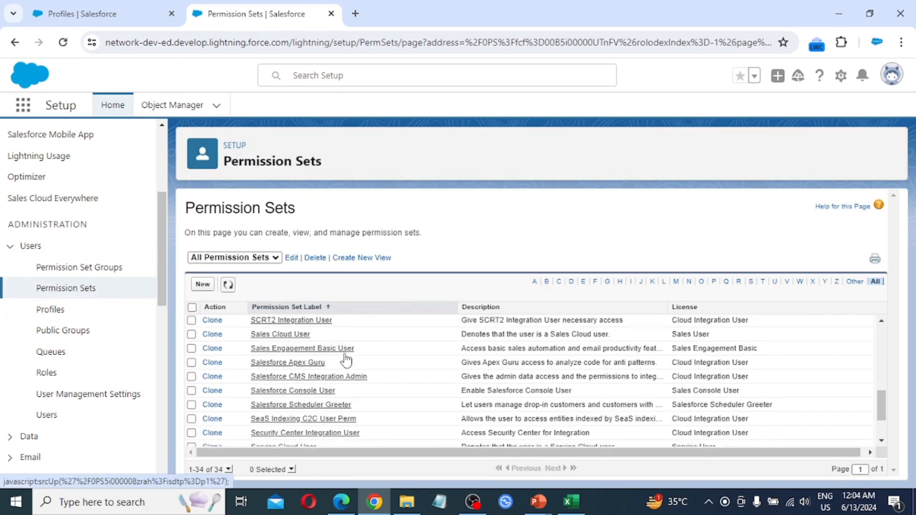
pyautogui.scroll(2, 346, 361)
pyautogui.scroll(5, 347, 361)
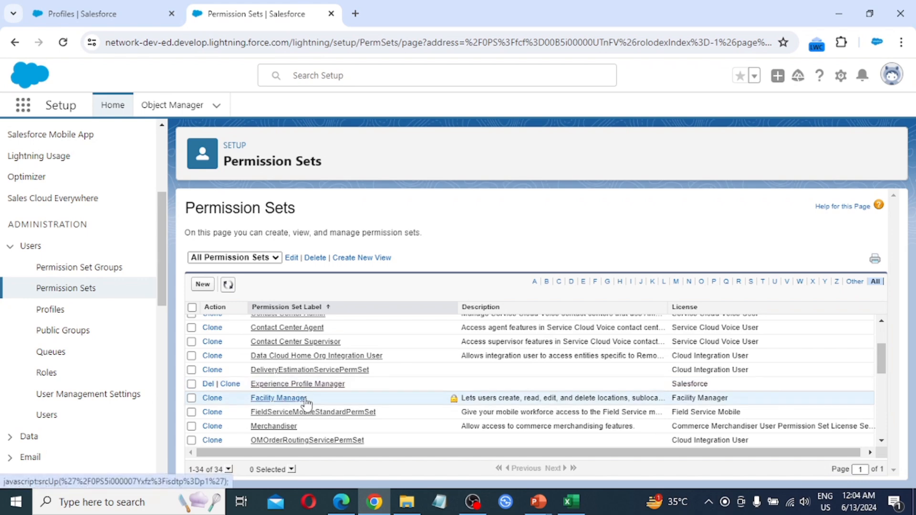
pyautogui.scroll(2, 307, 405)
pyautogui.scroll(1, 294, 381)
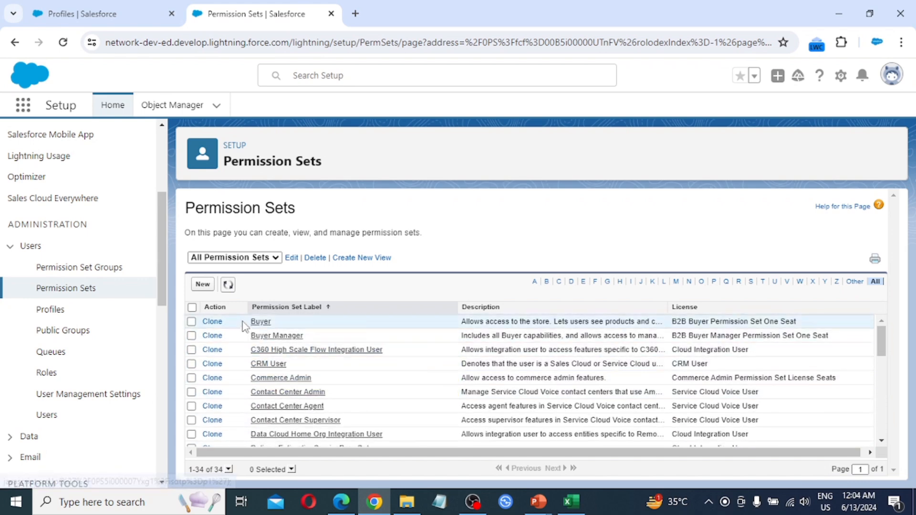
pyautogui.click(202, 285)
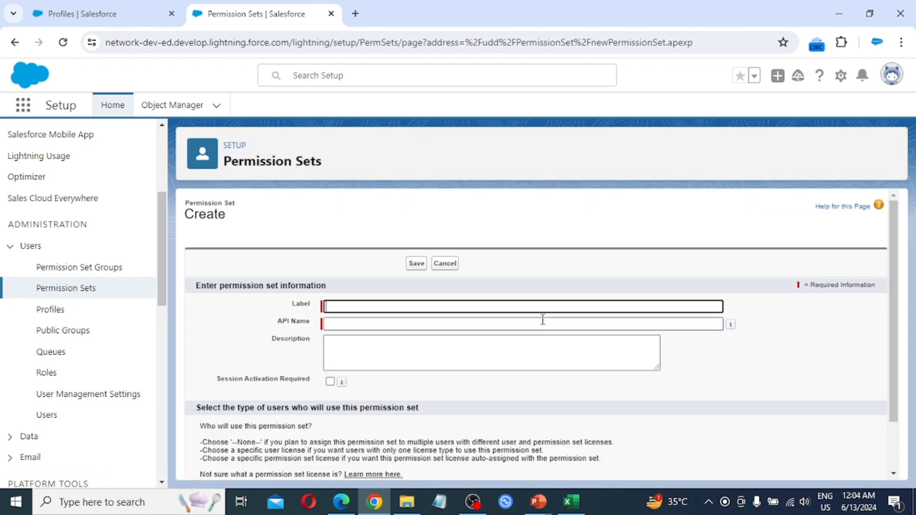
pyautogui.click(360, 305)
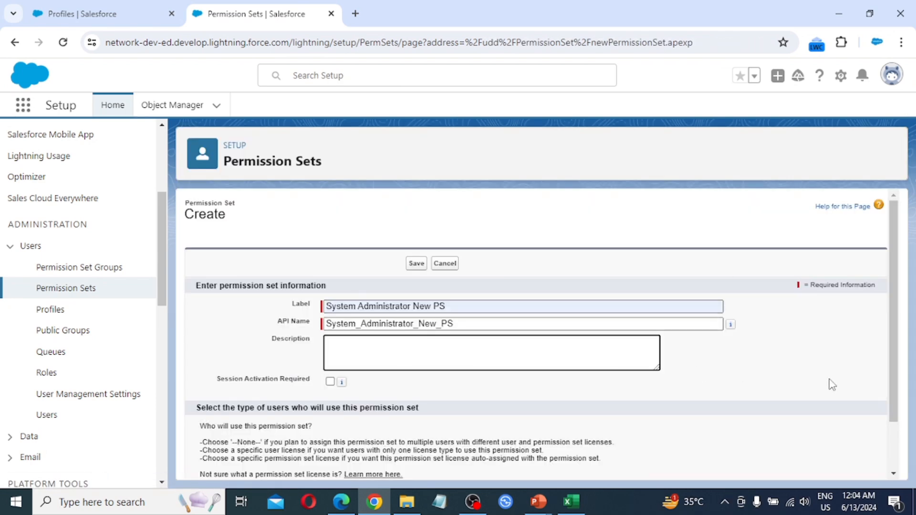
pyautogui.click(773, 372)
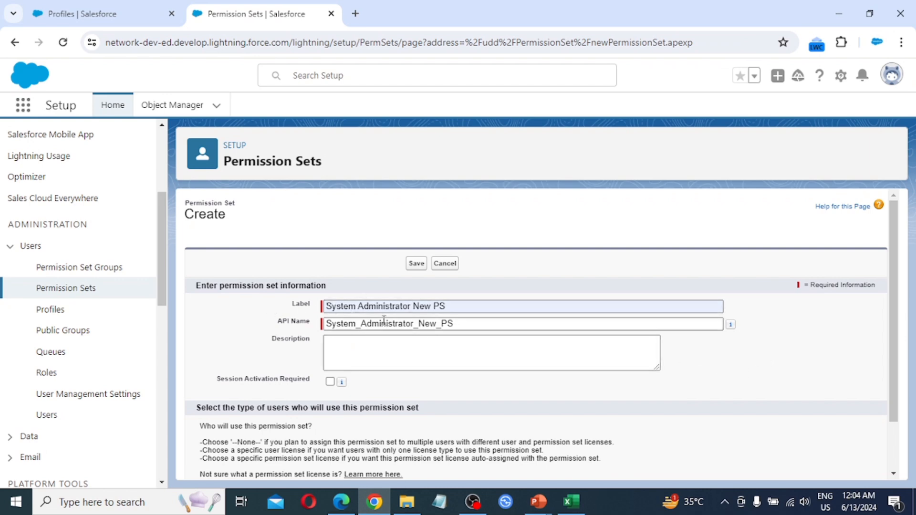
pyautogui.click(411, 308)
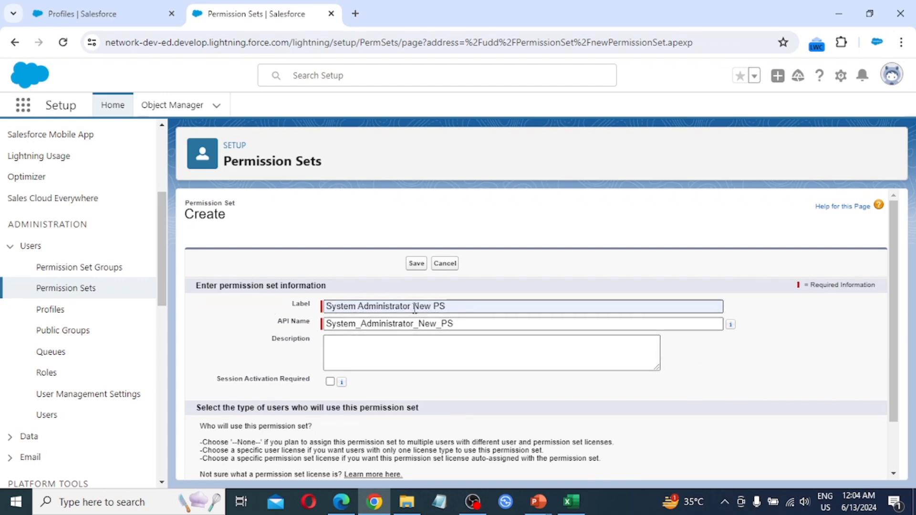
pyautogui.click(384, 351)
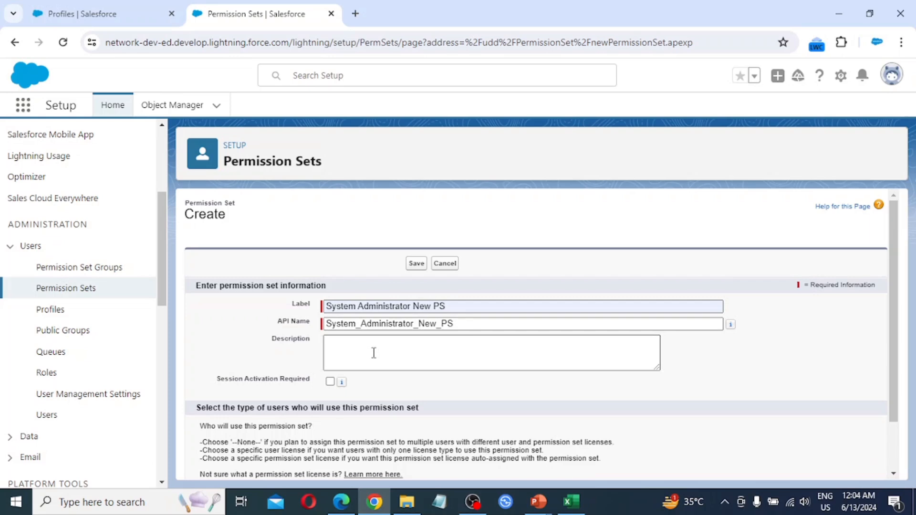
pyautogui.scroll(-1, 374, 353)
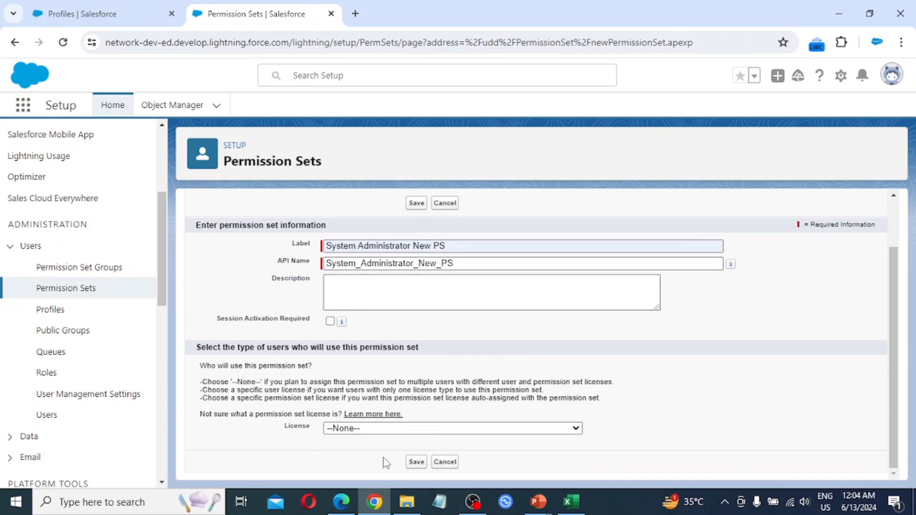
pyautogui.click(417, 463)
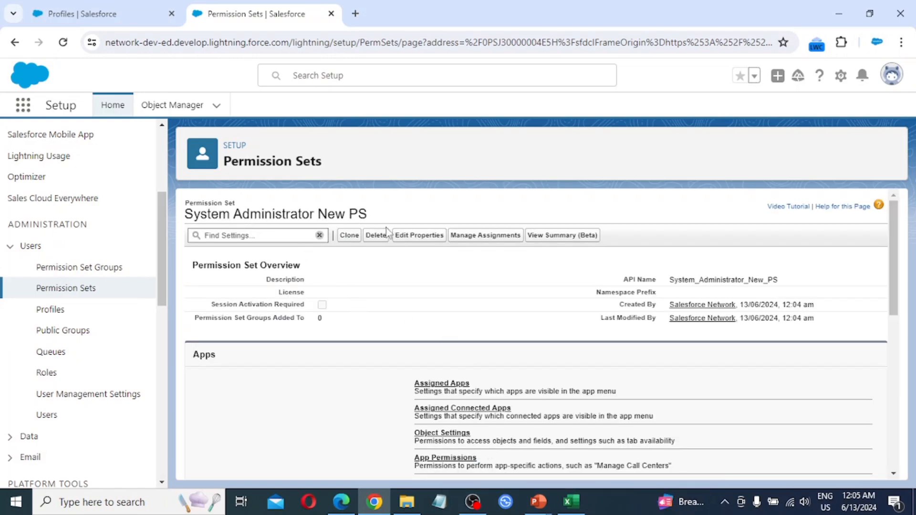
# - Open the Courses object settings of the System Administrator New PS permission set
pyautogui.scroll(-1, 388, 293)
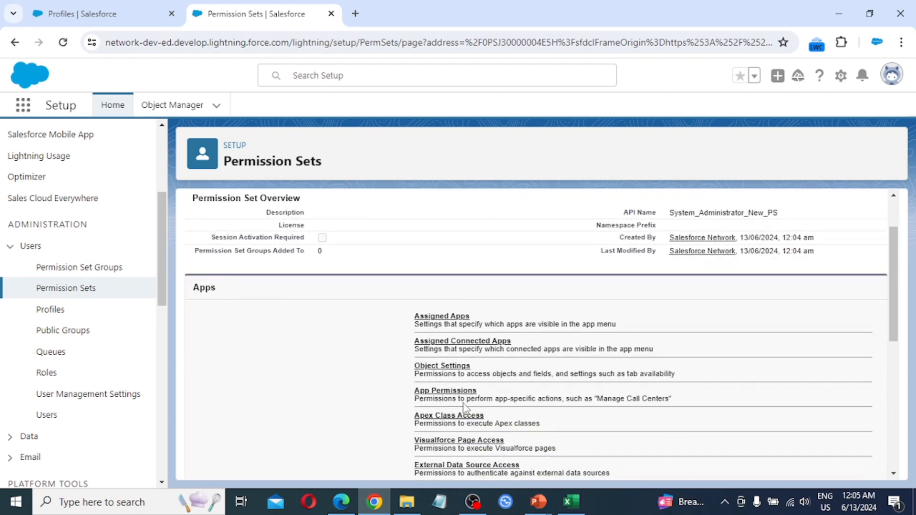
pyautogui.click(448, 368)
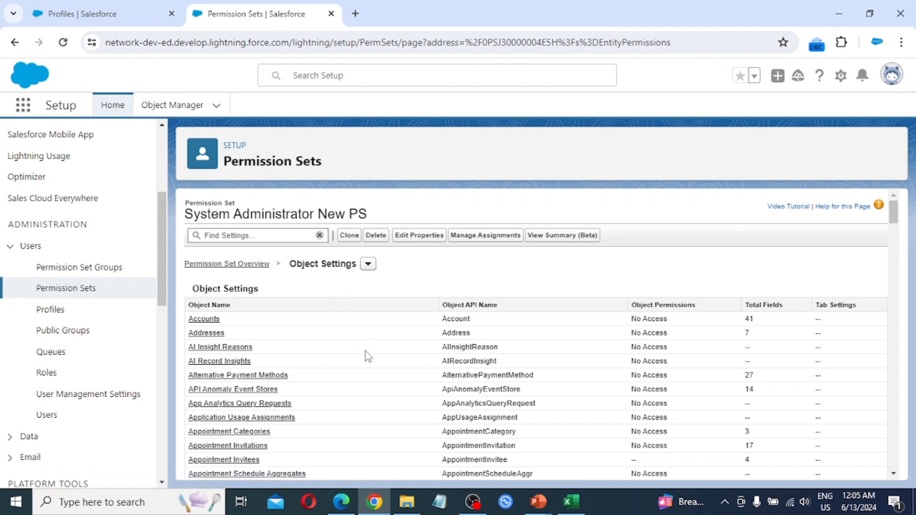
pyautogui.scroll(-3, 365, 351)
pyautogui.scroll(-5, 368, 357)
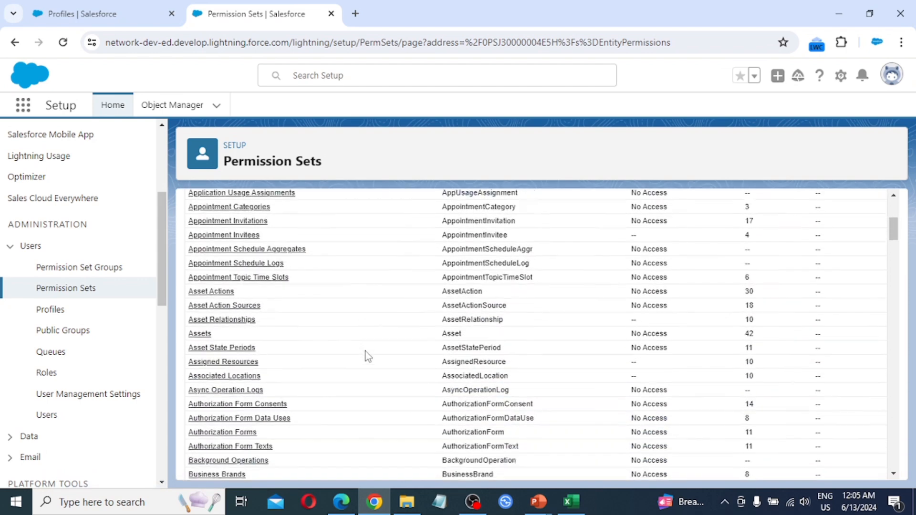
pyautogui.scroll(-3, 367, 357)
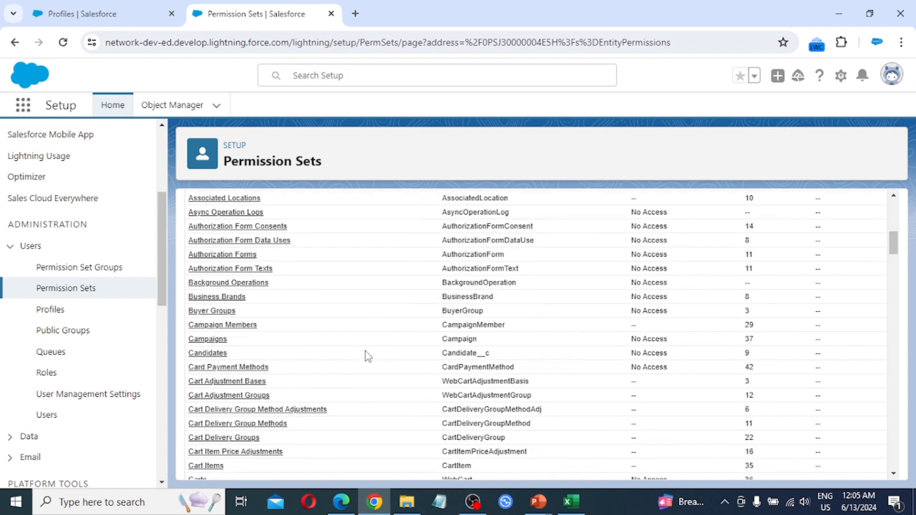
pyautogui.scroll(-5, 210, 370)
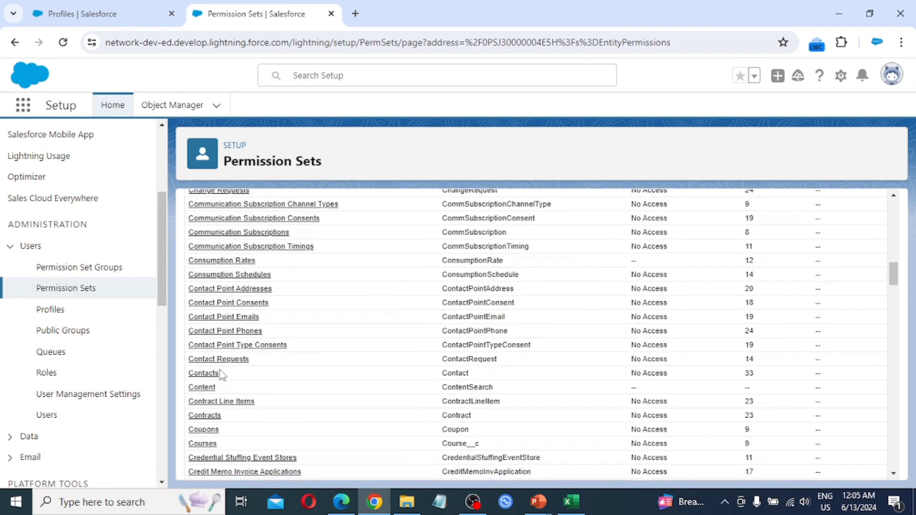
pyautogui.scroll(-1, 221, 376)
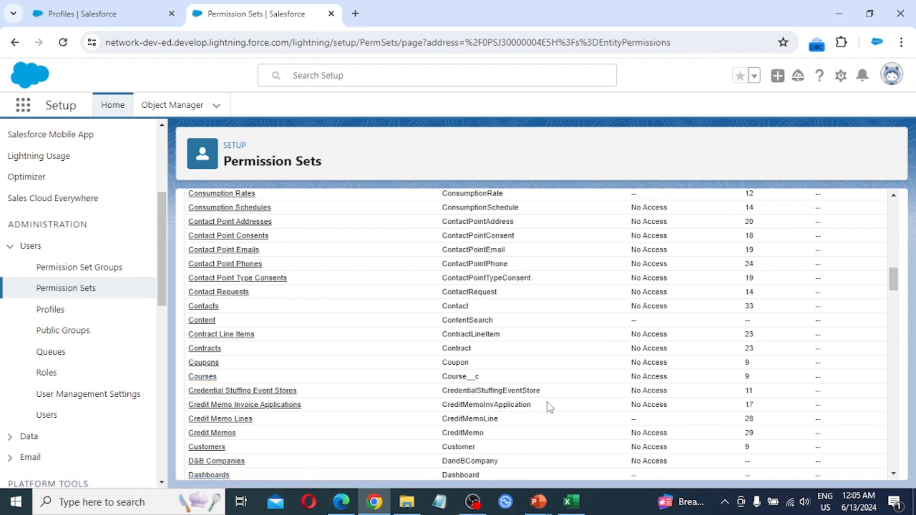
pyautogui.click(203, 377)
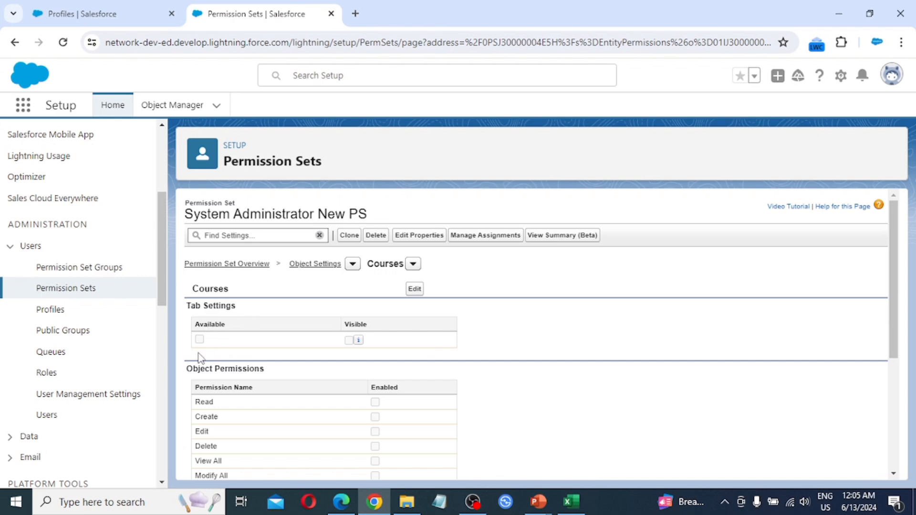
# - Enable Read and Create object permissions and Read Access to all fields for Courses in the permission set, and save
pyautogui.scroll(-1, 217, 415)
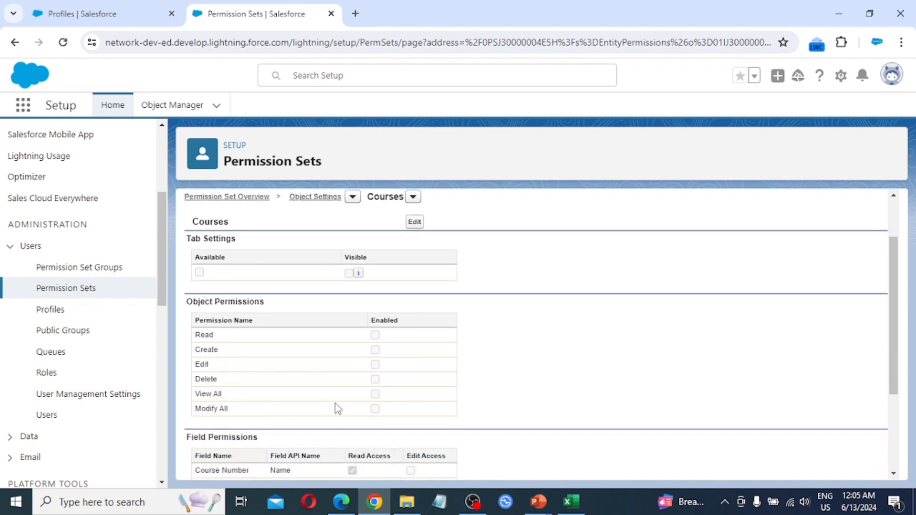
pyautogui.scroll(-2, 336, 403)
pyautogui.scroll(3, 291, 406)
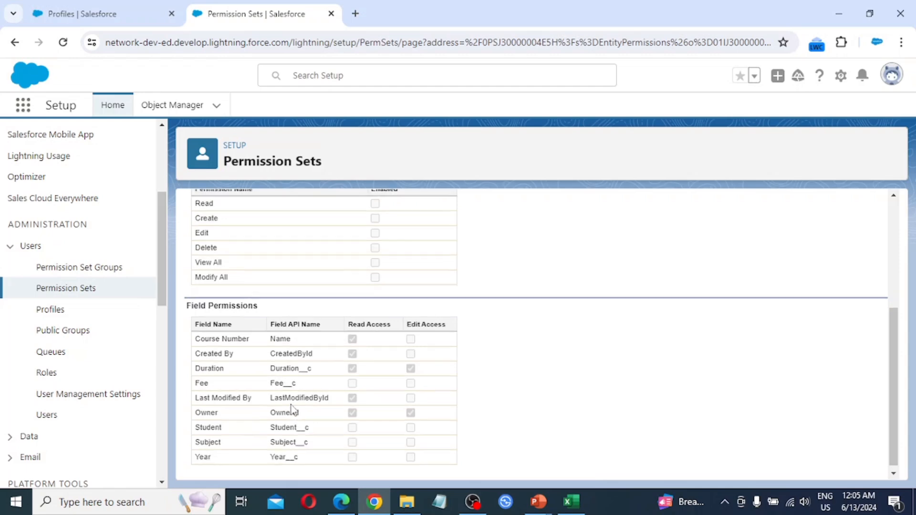
pyautogui.scroll(-1, 299, 403)
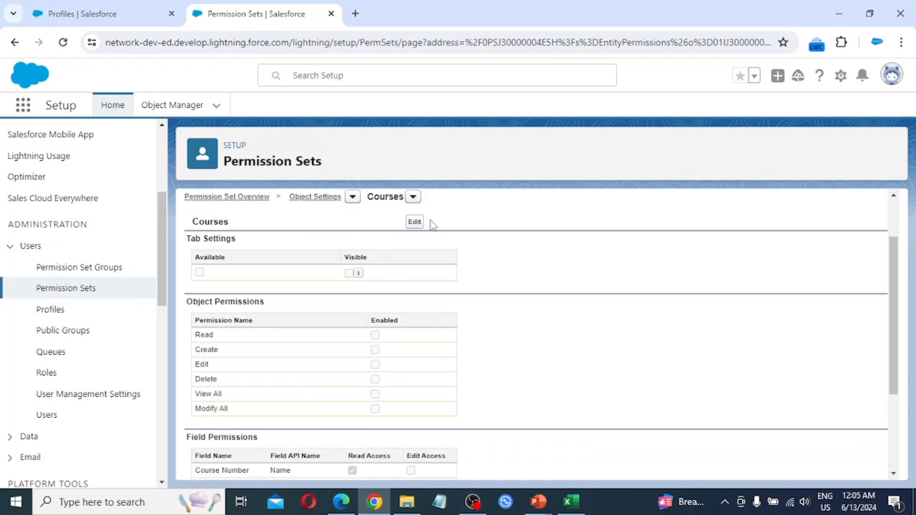
pyautogui.click(414, 222)
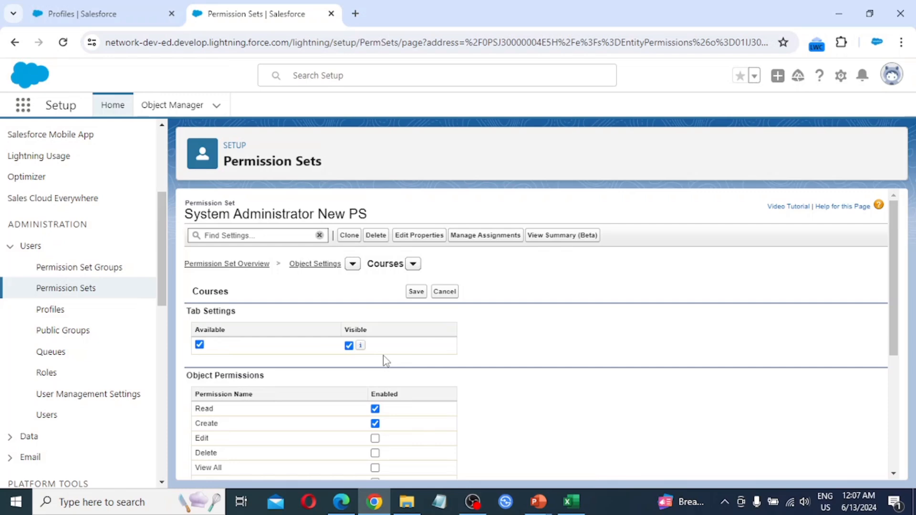
pyautogui.scroll(-3, 383, 360)
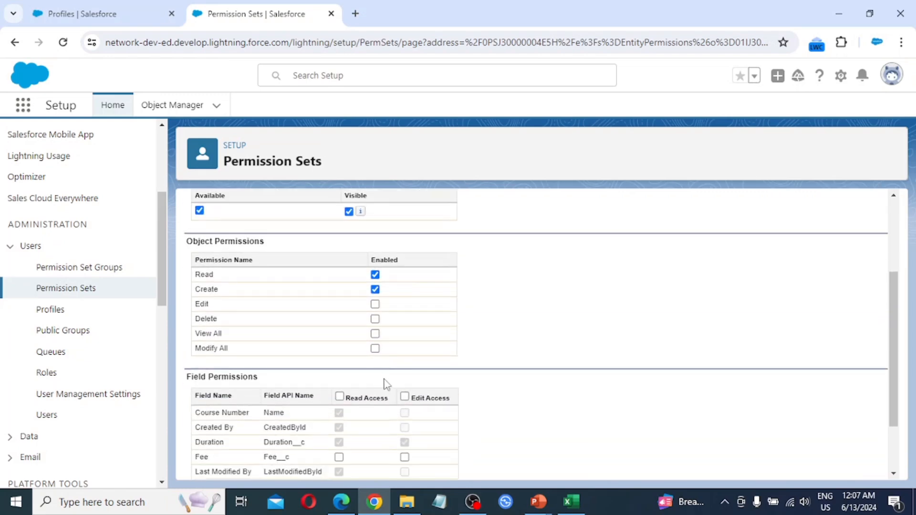
pyautogui.scroll(-1, 389, 389)
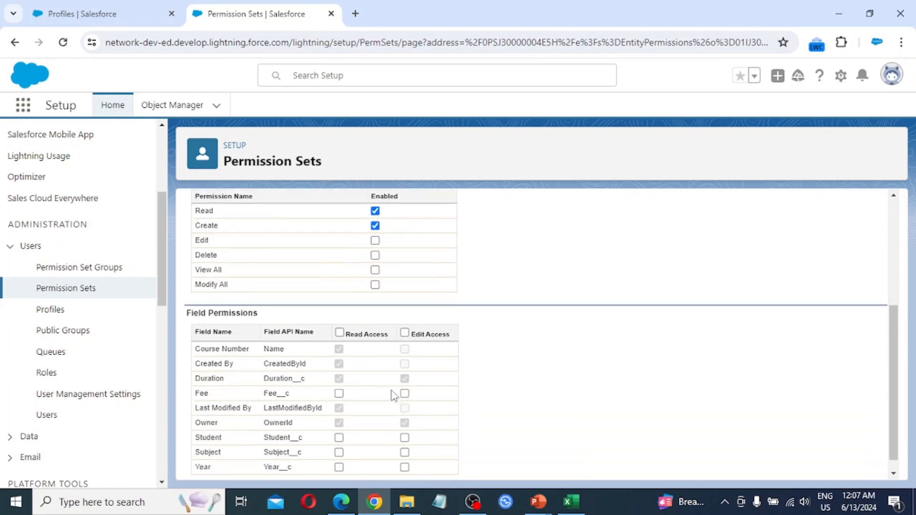
pyautogui.click(404, 329)
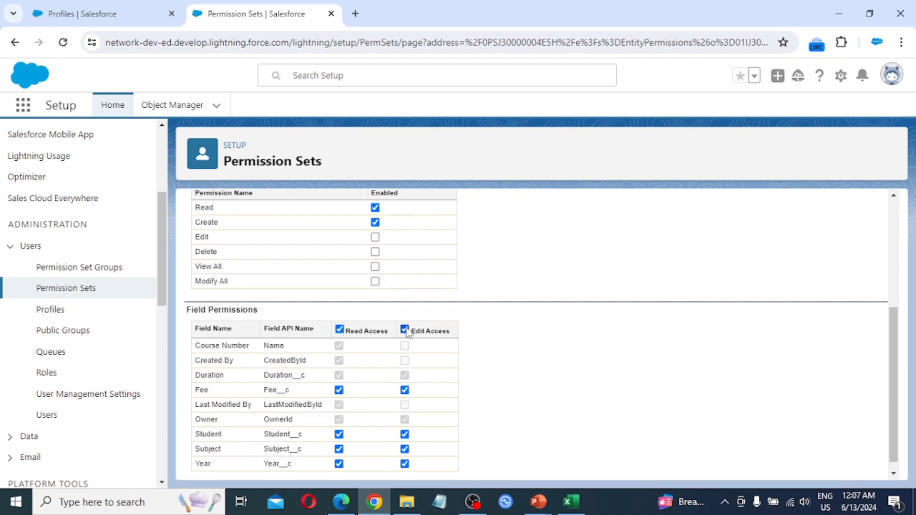
pyautogui.click(405, 329)
pyautogui.click(340, 329)
pyautogui.click(339, 329)
pyautogui.scroll(3, 376, 365)
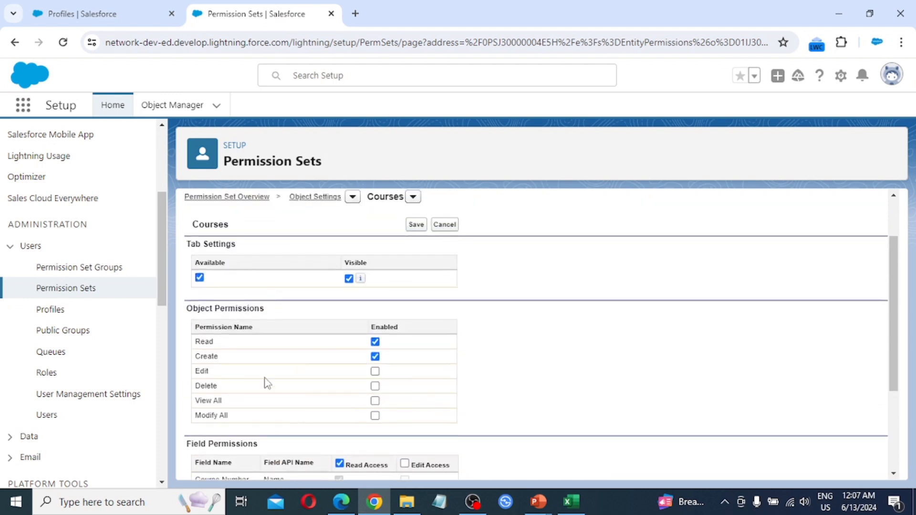
pyautogui.click(415, 227)
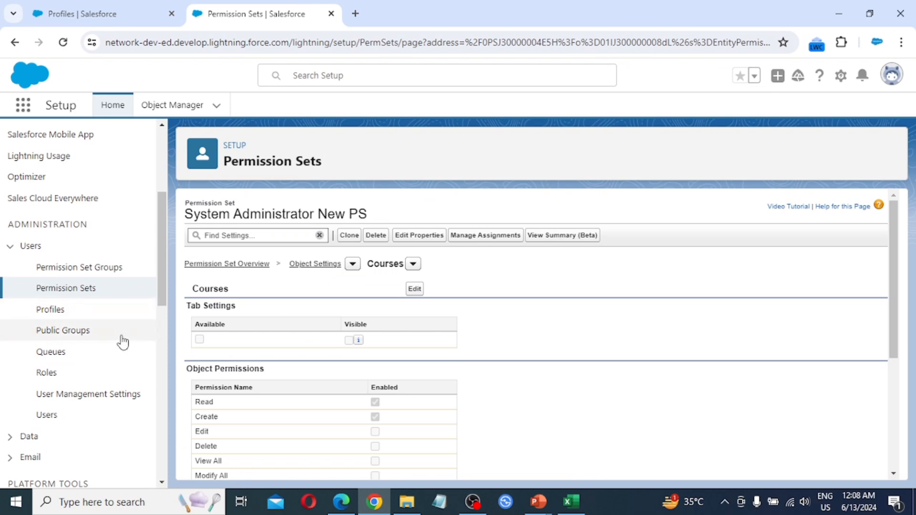
# - View the details of the user who has the System Administrator New profile
pyautogui.click(48, 415)
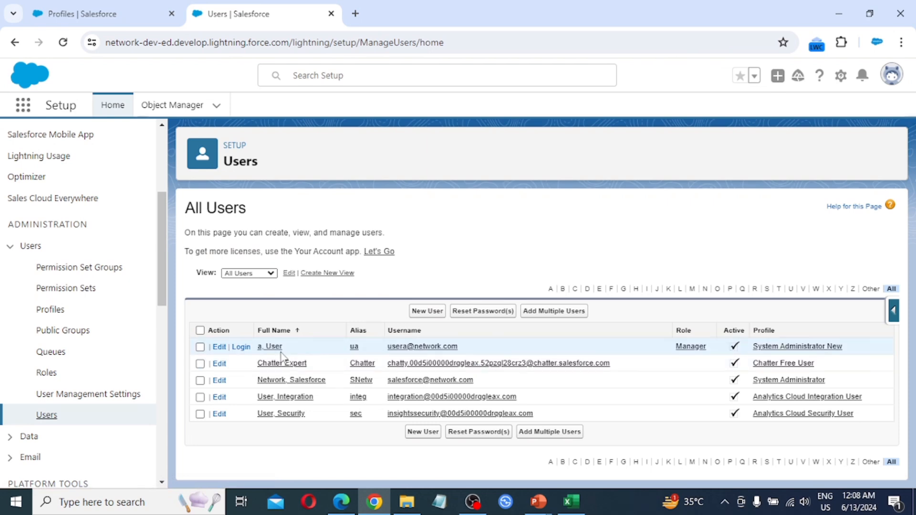
pyautogui.click(87, 289)
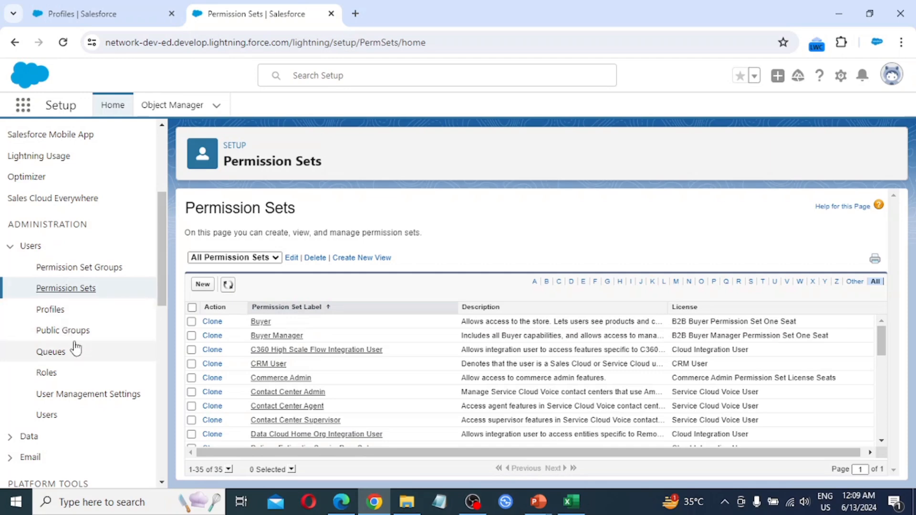
pyautogui.click(46, 415)
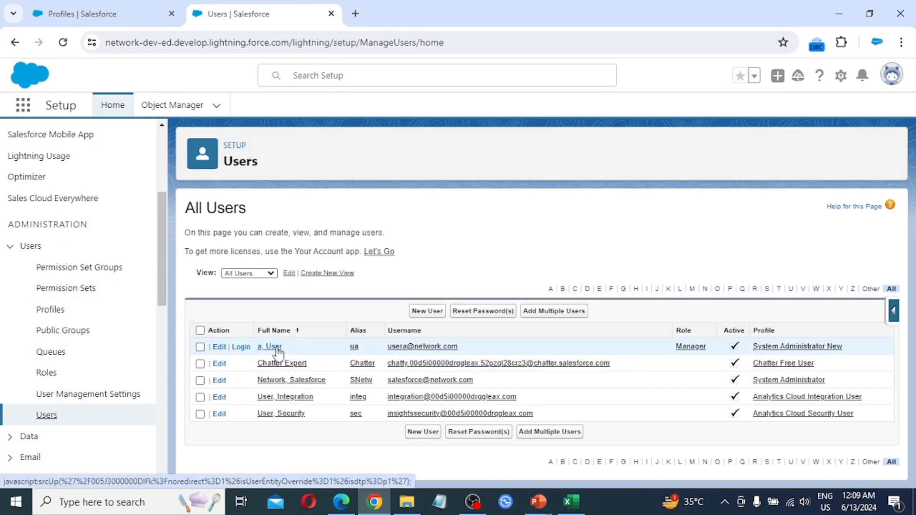
pyautogui.click(273, 348)
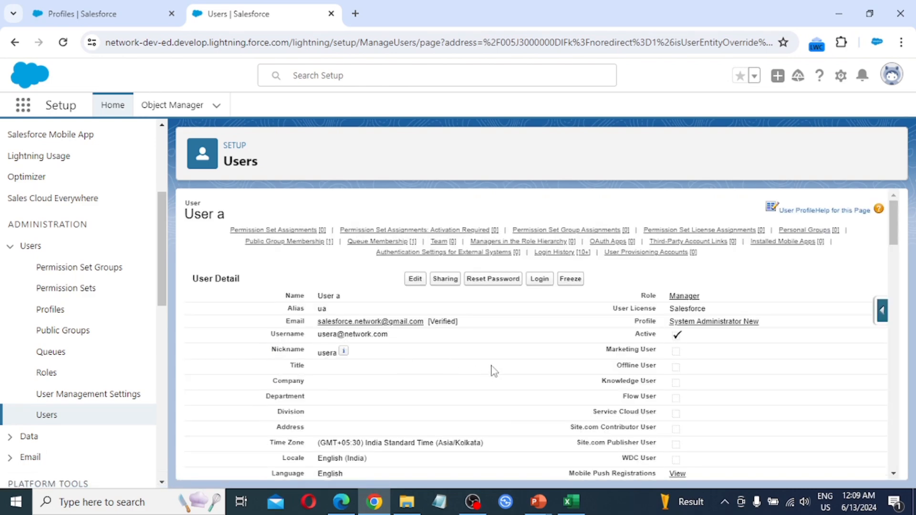
pyautogui.scroll(-4, 493, 372)
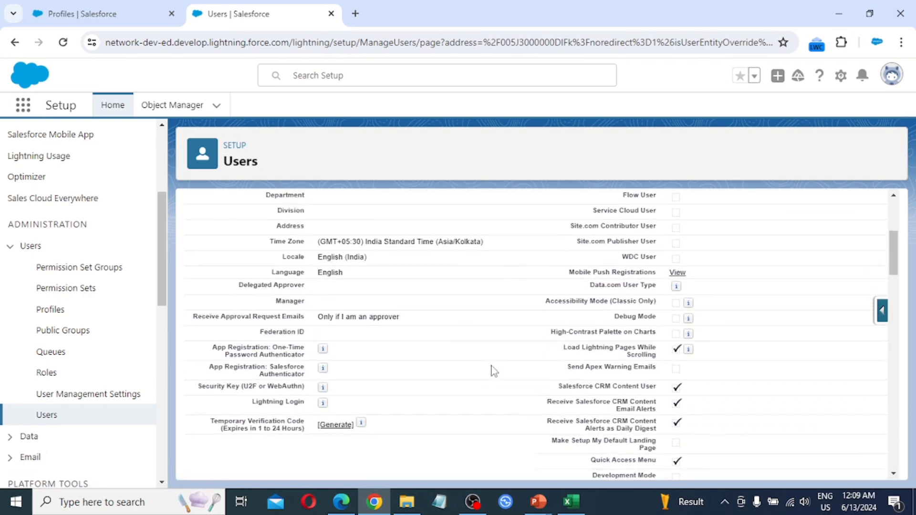
pyautogui.scroll(4, 494, 371)
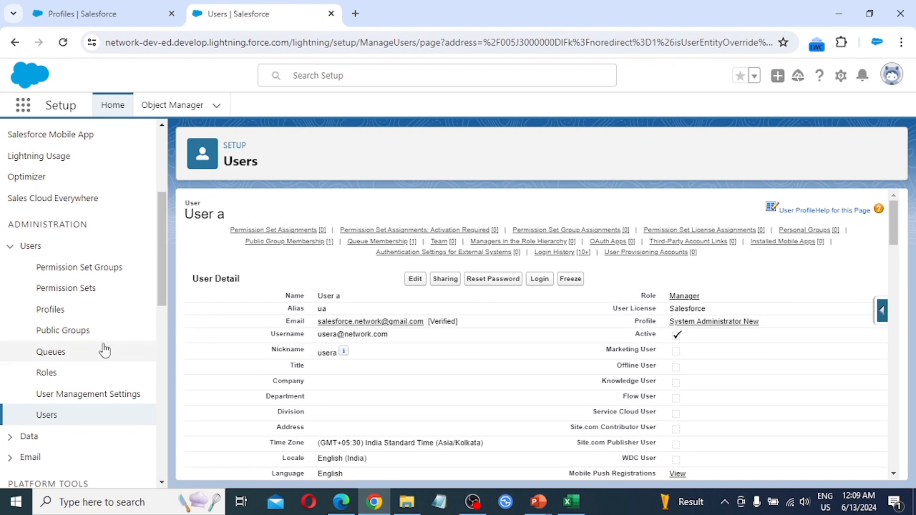
# - Open the current assignments of the System Administrator New PS permission set
pyautogui.click(86, 289)
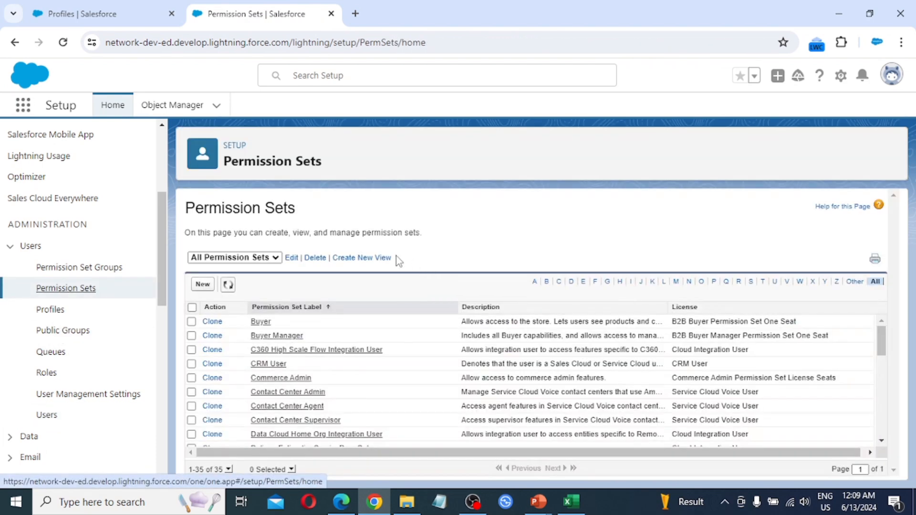
pyautogui.scroll(-5, 361, 384)
pyautogui.scroll(-3, 362, 387)
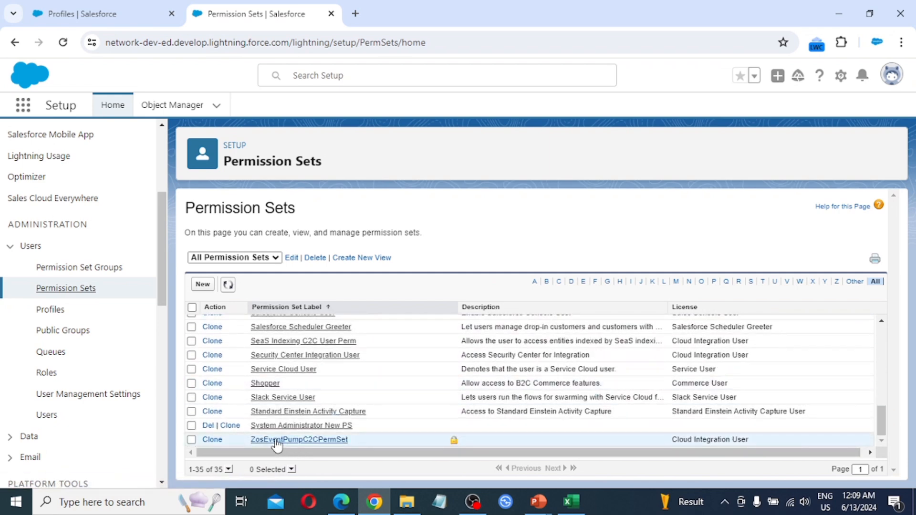
pyautogui.click(305, 424)
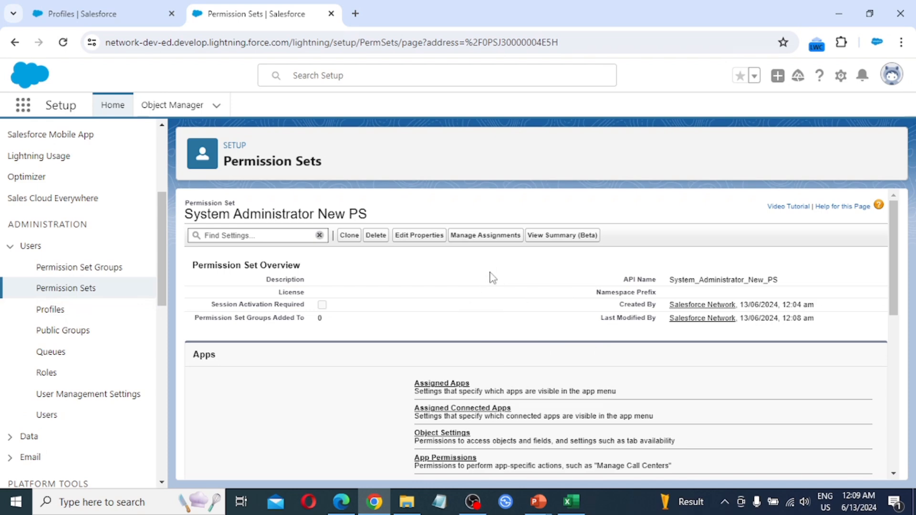
pyautogui.click(488, 237)
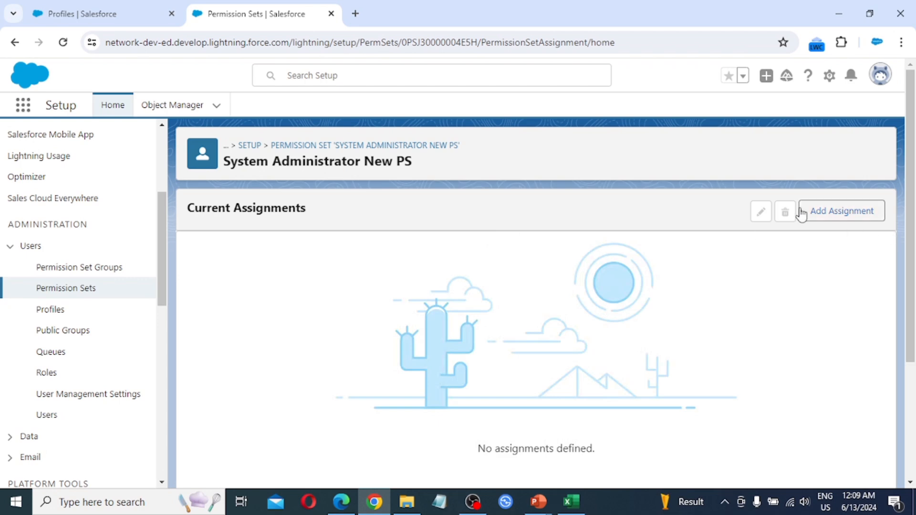
# - Assign the permission set to the user with the System Administrator New profile, with no expiration date
pyautogui.click(817, 211)
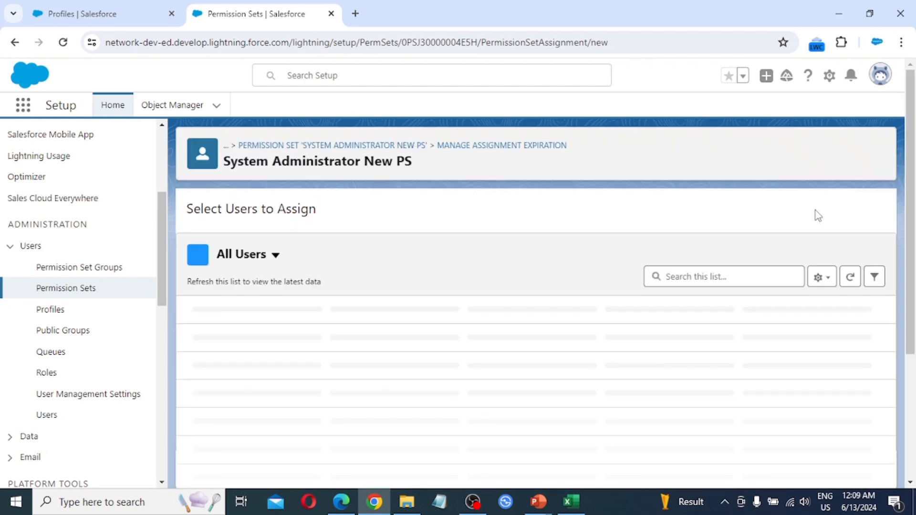
pyautogui.scroll(-3, 430, 312)
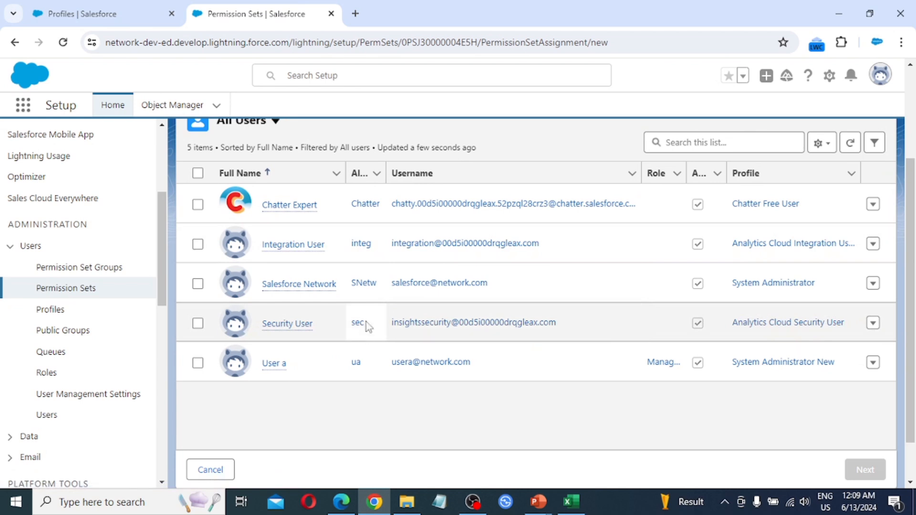
pyautogui.click(197, 363)
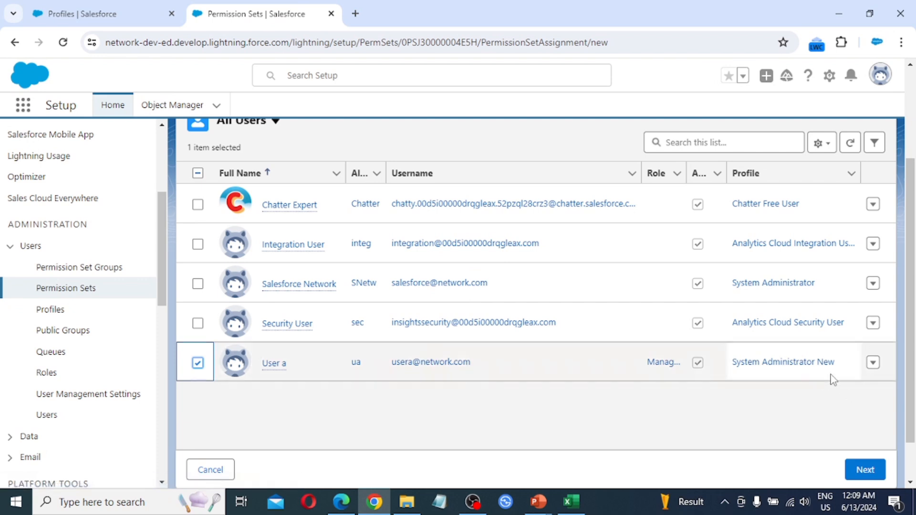
pyautogui.click(865, 469)
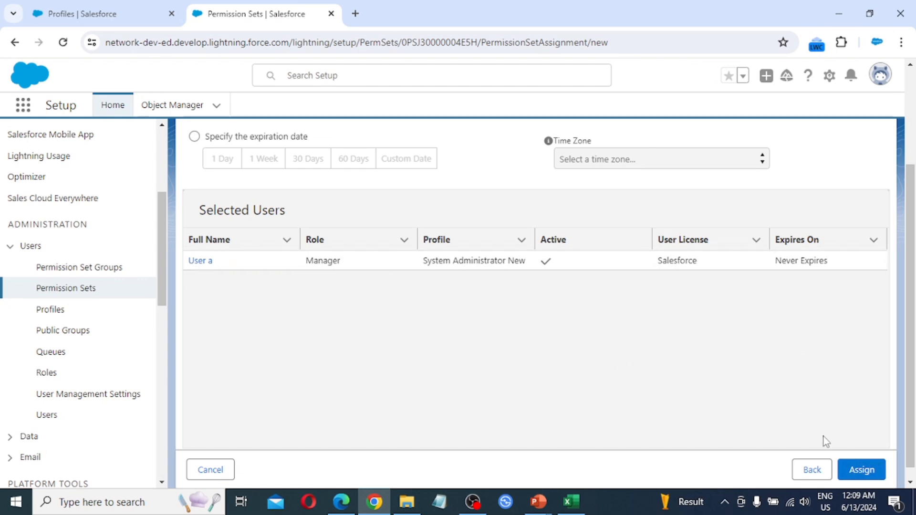
pyautogui.scroll(3, 333, 279)
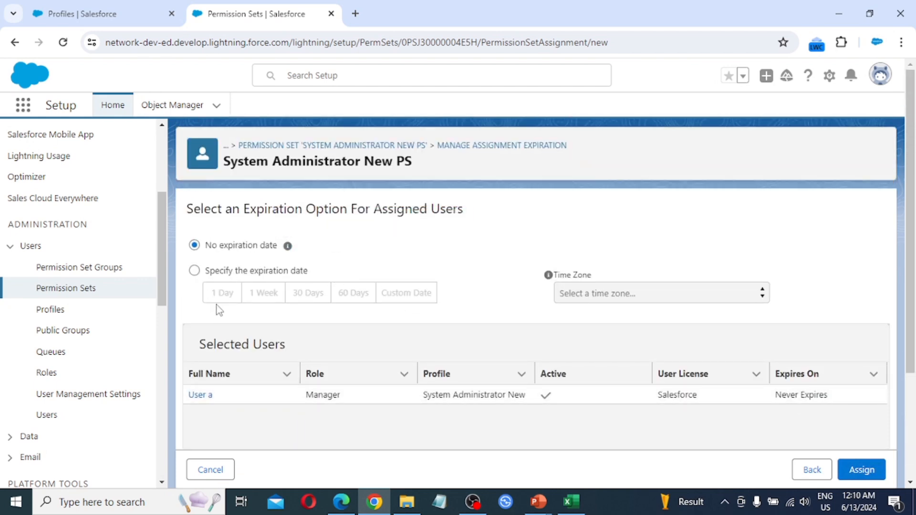
pyautogui.click(195, 270)
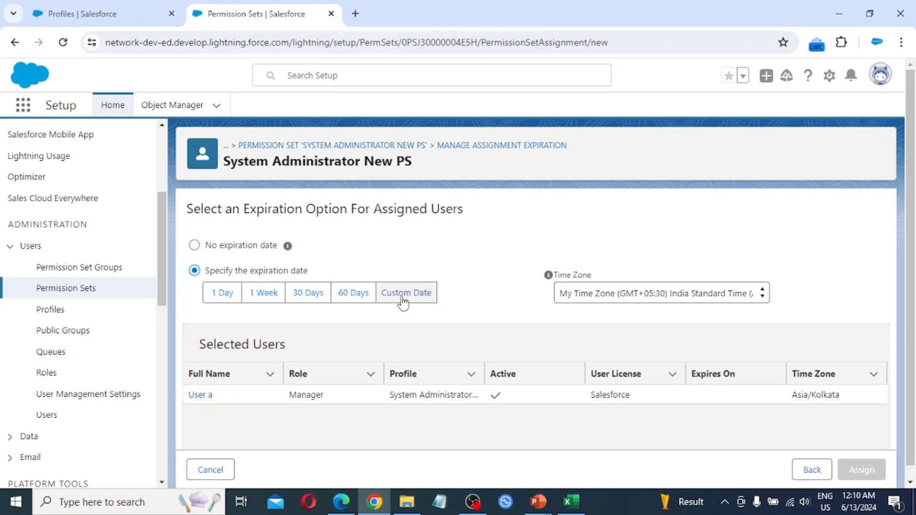
pyautogui.click(194, 245)
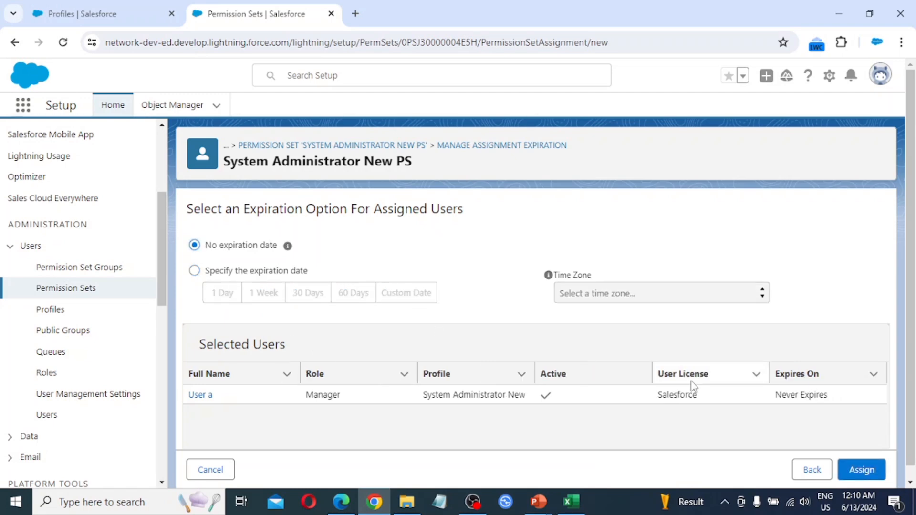
pyautogui.click(870, 471)
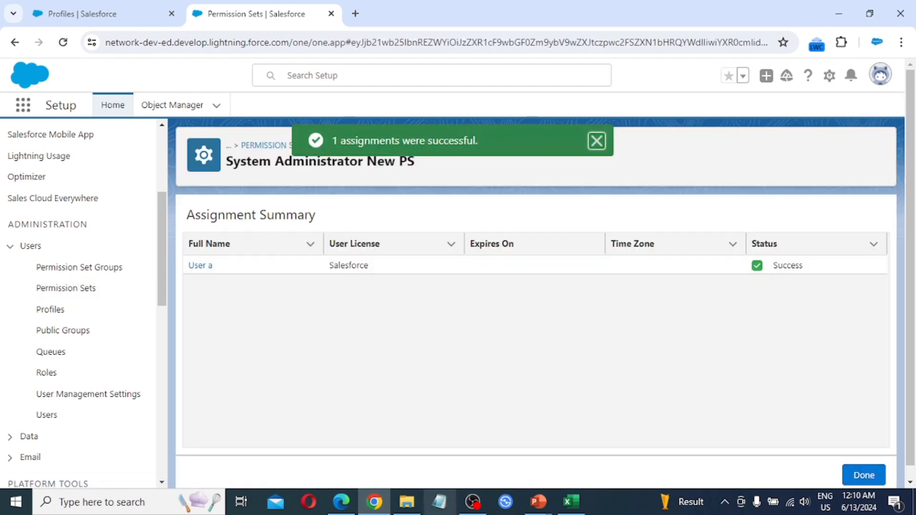
# - Switch to Microsoft Edge, check the logged-in user, reload the Courses list and start a new course record
pyautogui.click(349, 507)
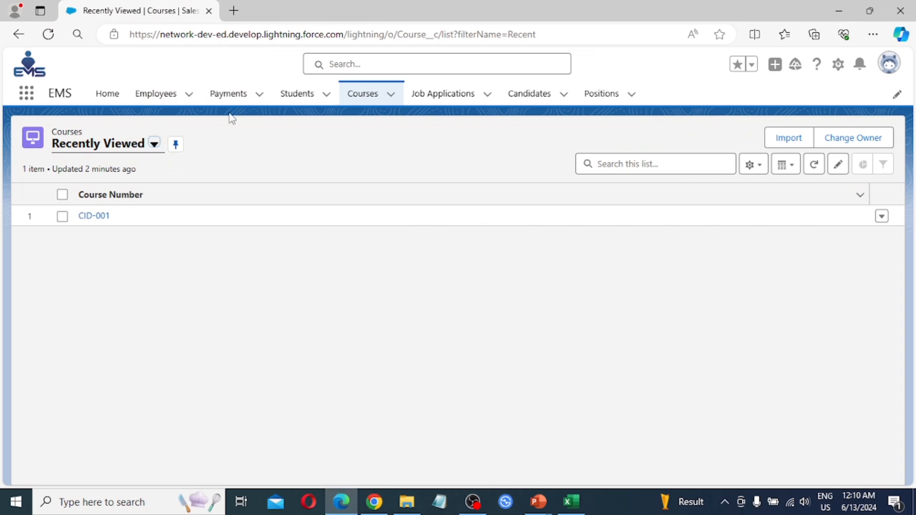
pyautogui.click(889, 66)
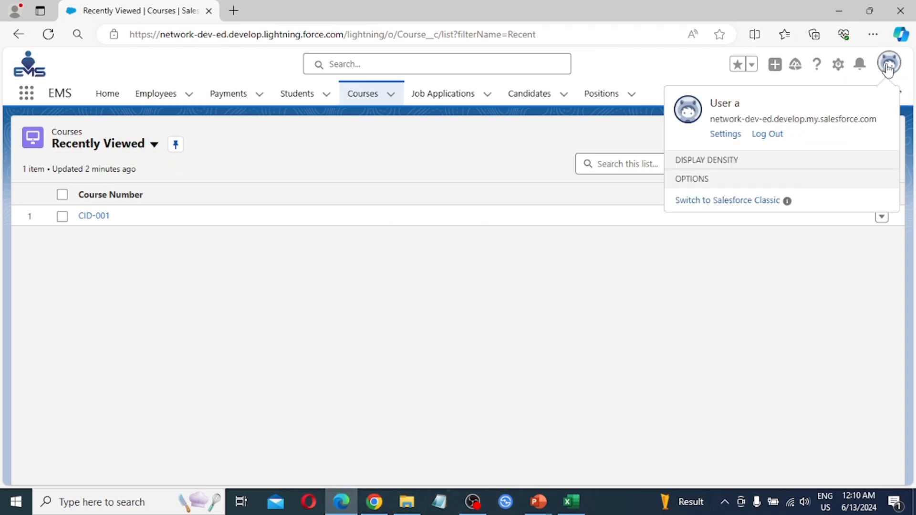
pyautogui.click(48, 34)
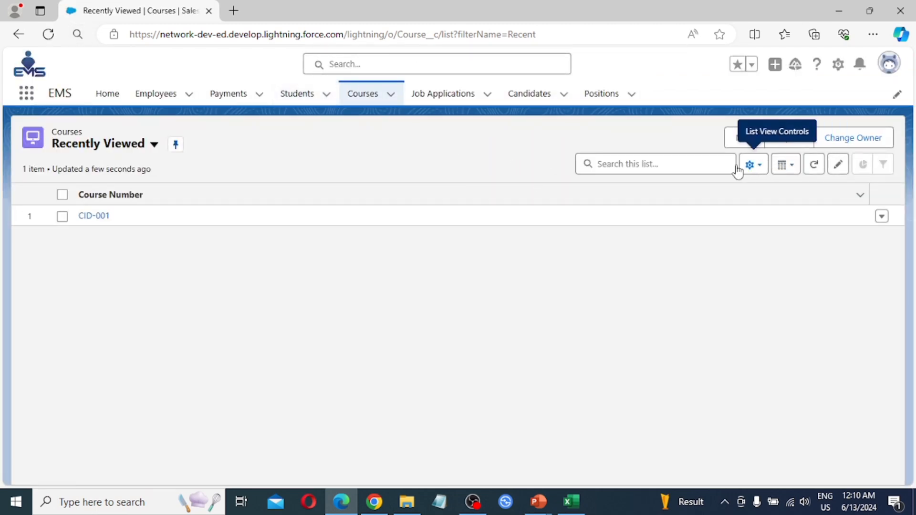
pyautogui.click(744, 140)
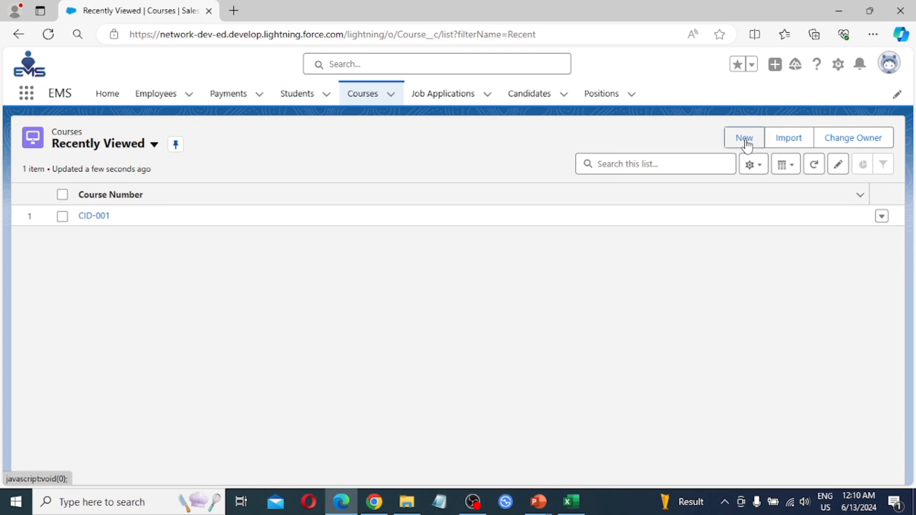